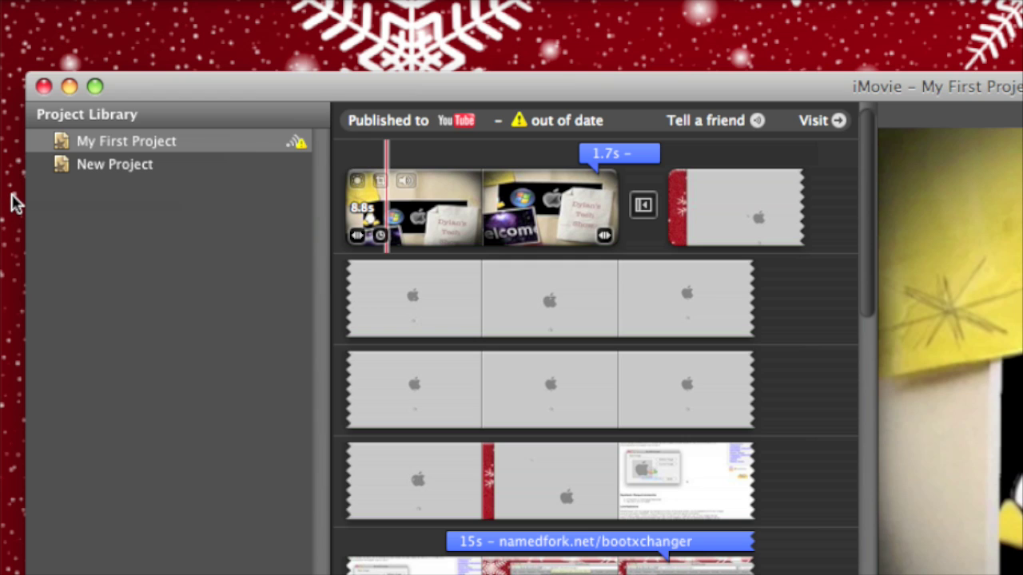
# View iMovie's version and copyright window, reposition it, then close it.
pyautogui.click(100, 2)
pyautogui.click(119, 8)
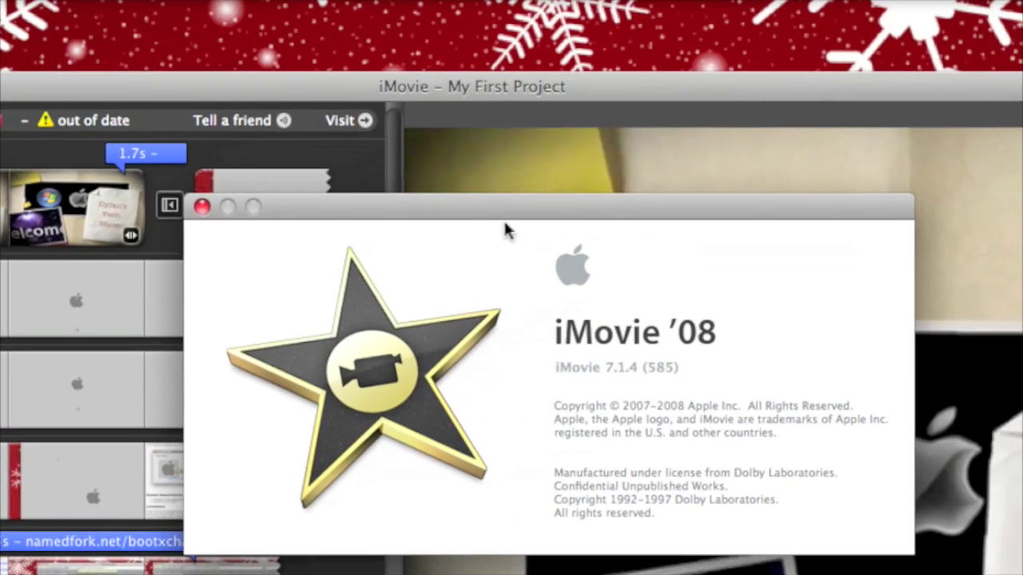
pyautogui.moveTo(851, 219); pyautogui.dragTo(371, 216)
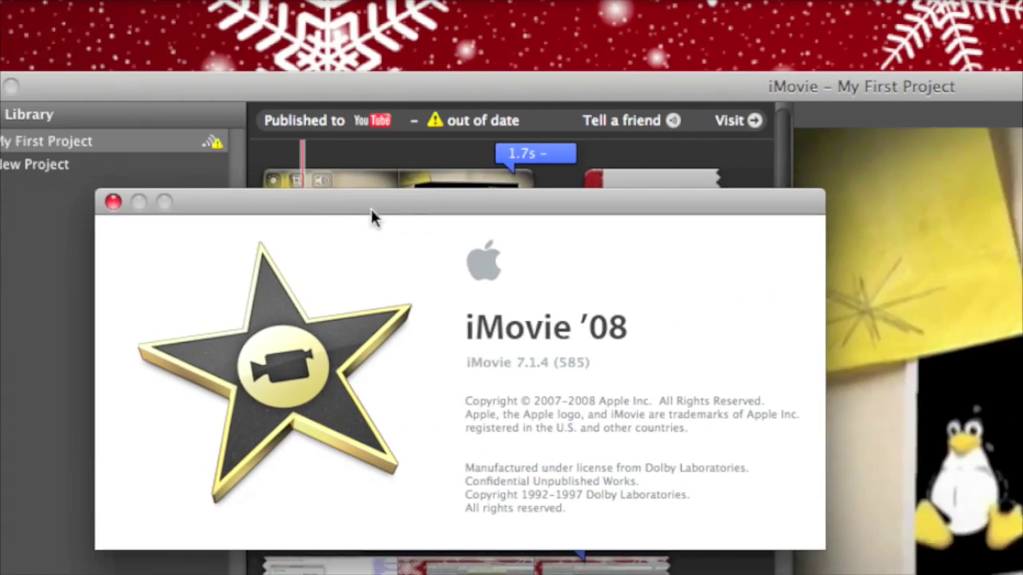
pyautogui.moveTo(499, 209); pyautogui.dragTo(408, 122)
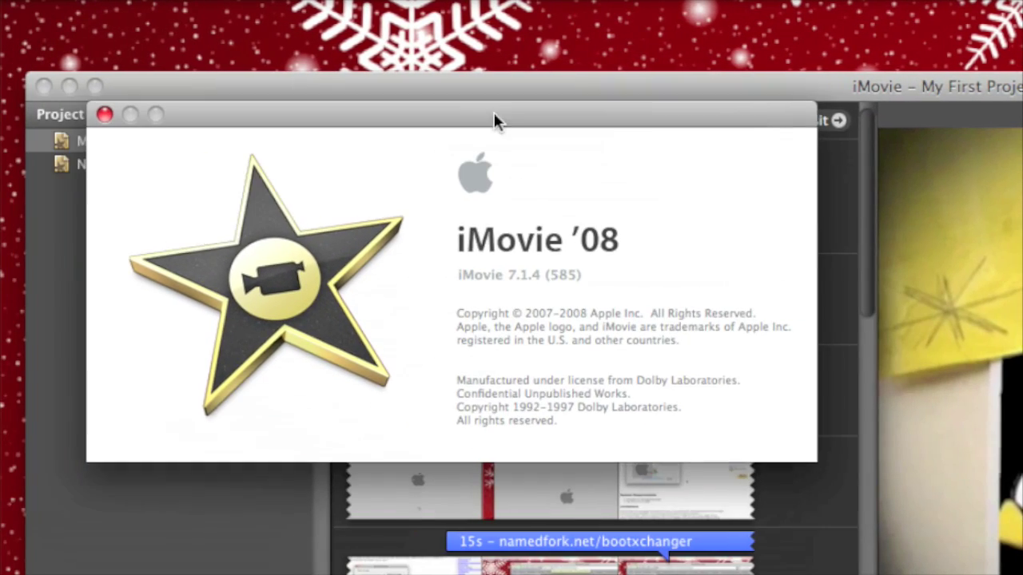
pyautogui.moveTo(494, 114); pyautogui.dragTo(498, 113)
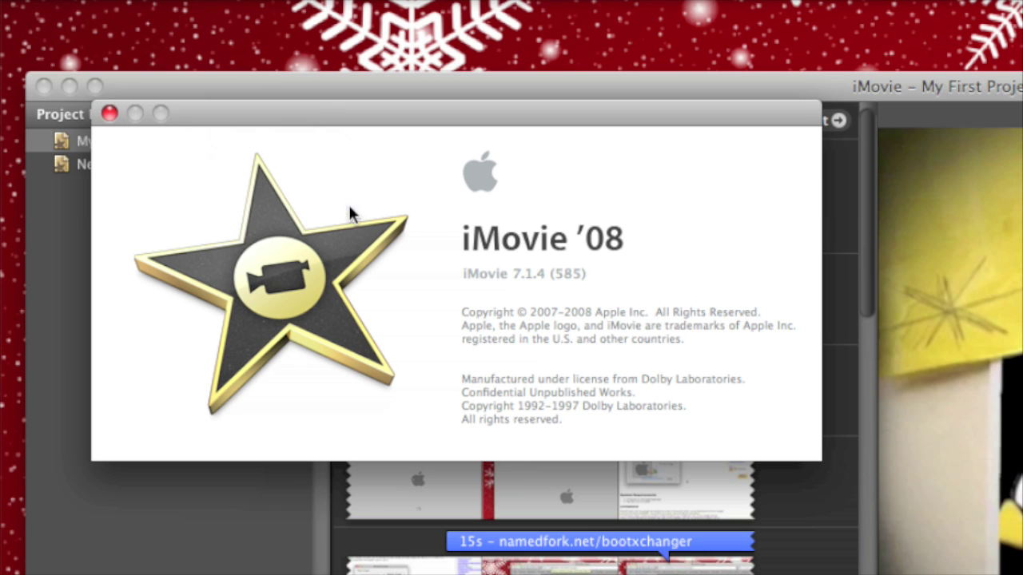
pyautogui.moveTo(274, 112); pyautogui.dragTo(366, 215)
pyautogui.click(200, 218)
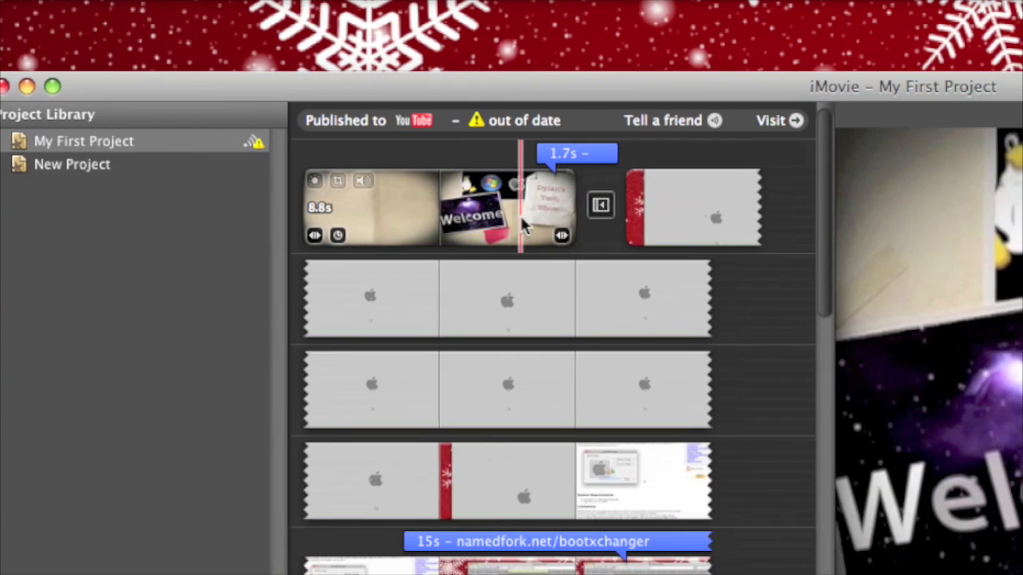
# Start a QuickTime export of the project and name the file 'test HD.mov'.
pyautogui.scroll(-8, 511, 328)
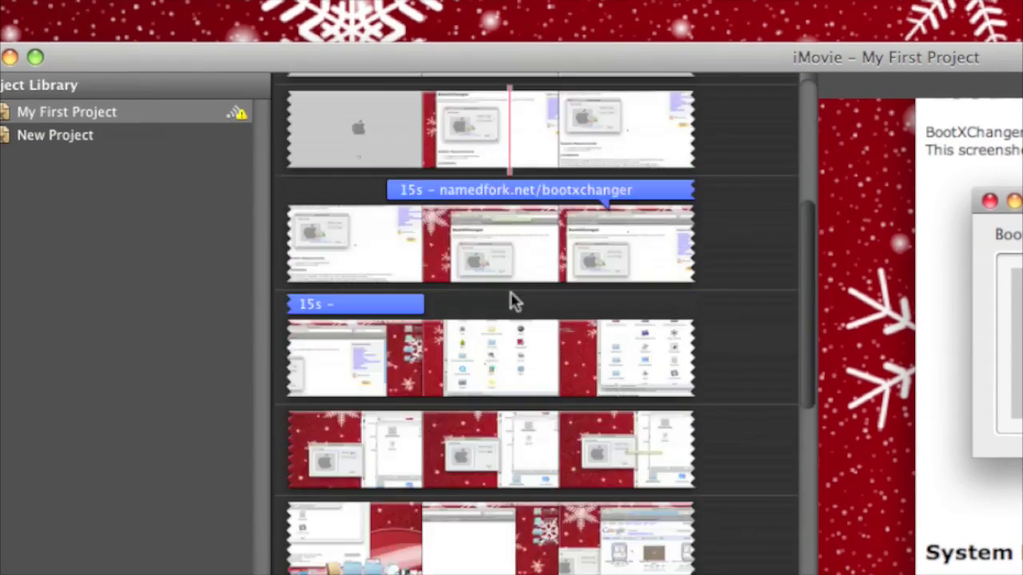
pyautogui.scroll(10, 514, 301)
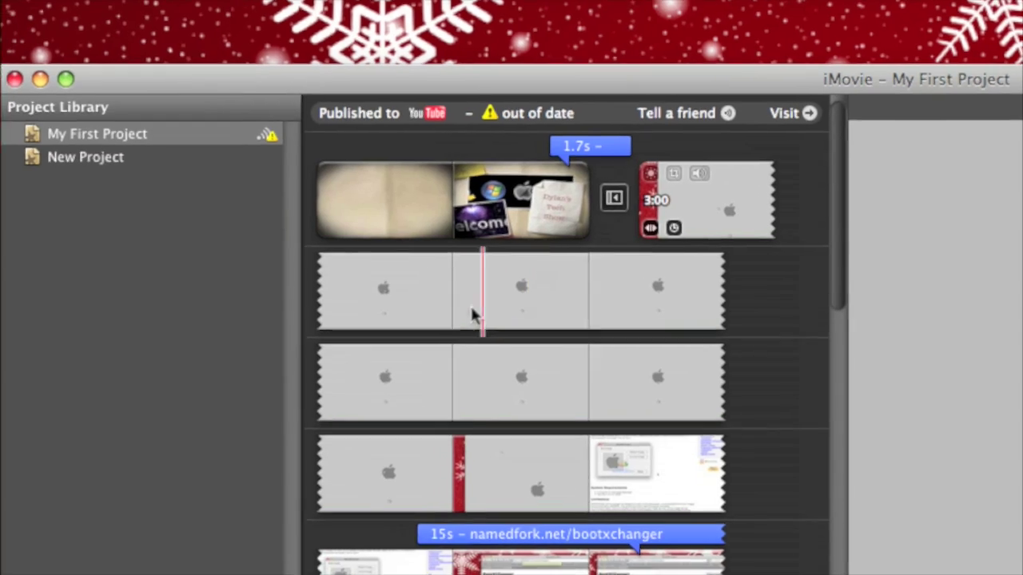
pyautogui.scroll(-15, 471, 310)
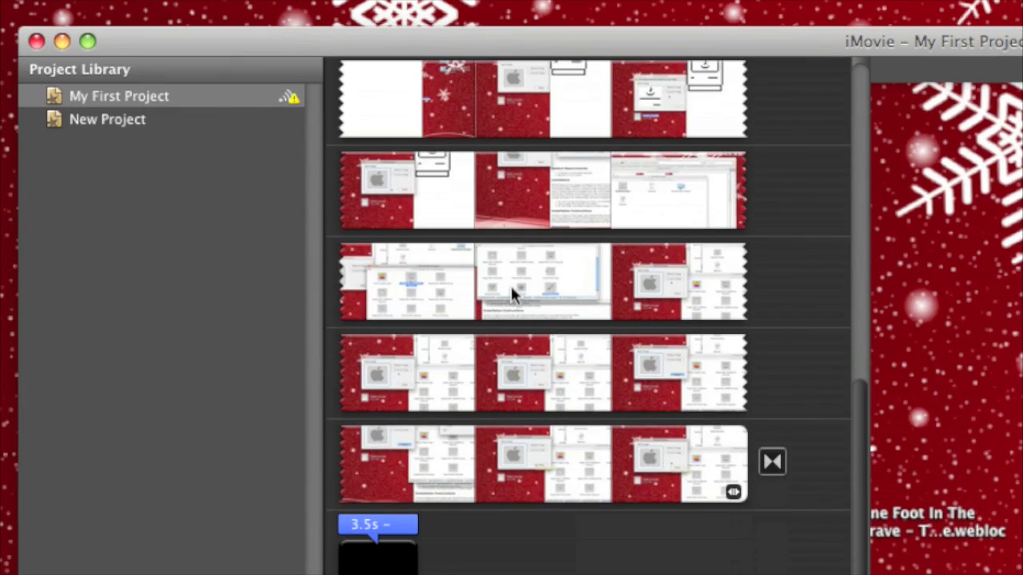
pyautogui.scroll(10, 511, 292)
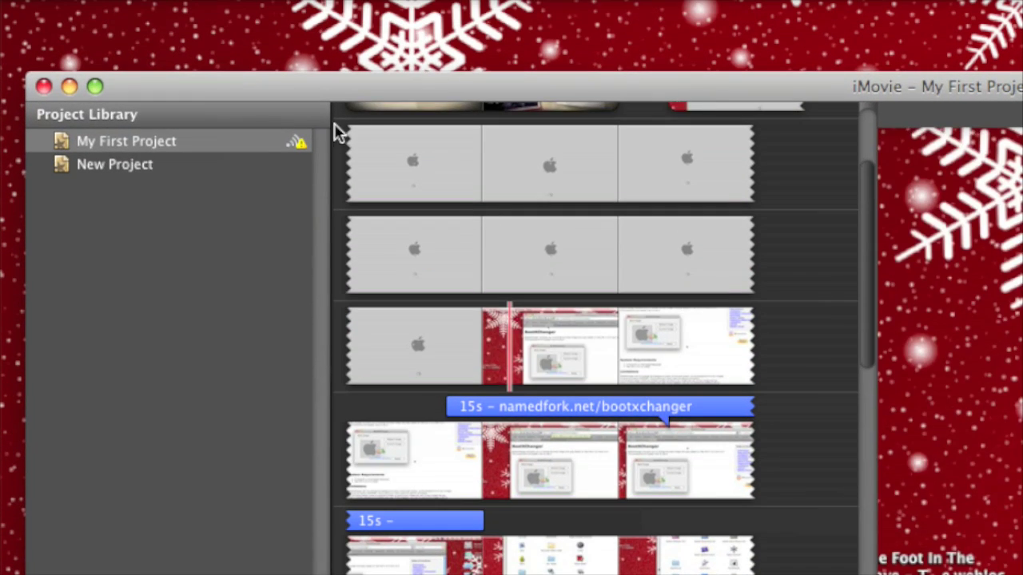
pyautogui.click(383, 0)
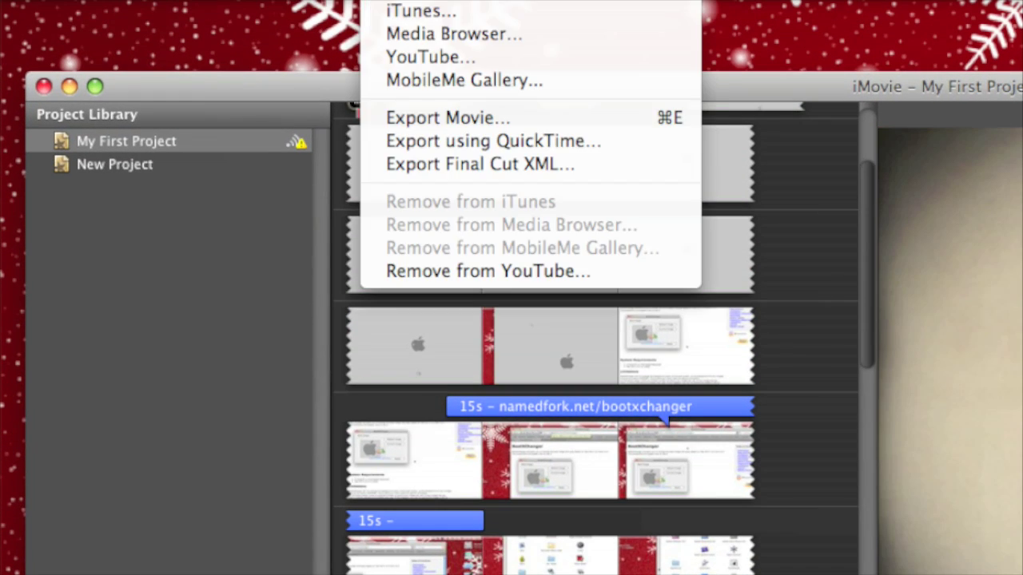
pyautogui.click(430, 139)
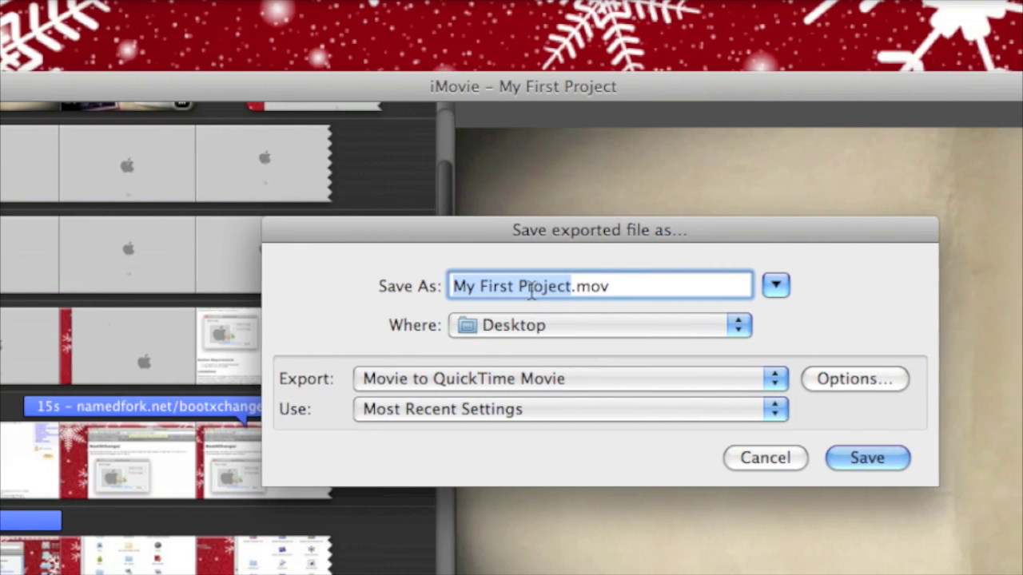
pyautogui.write('test HD')
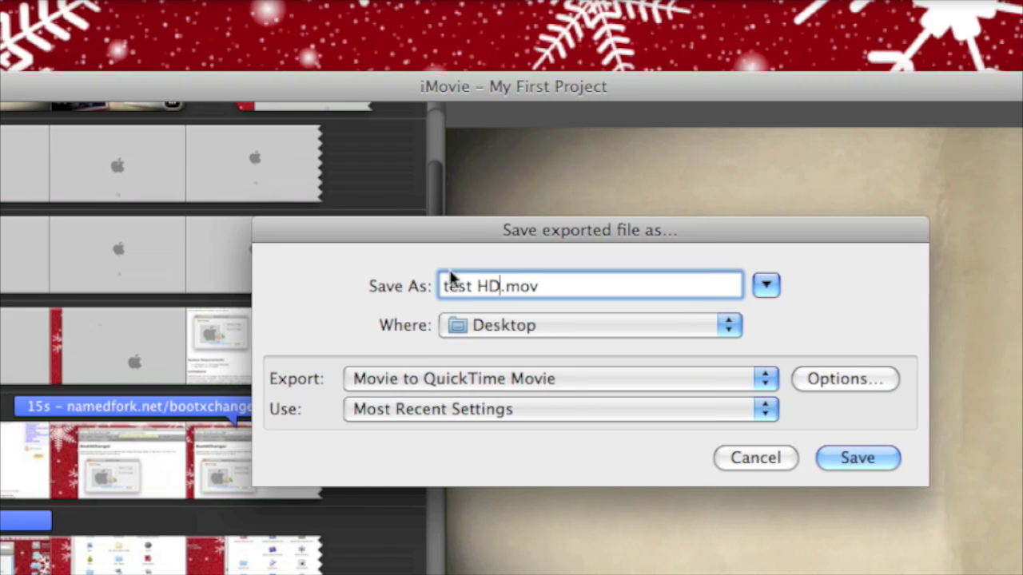
# Keep Desktop, Movie to QuickTime Movie and Most Recent Settings, and bring up the H.264 movie settings.
pyautogui.click(479, 325)
pyautogui.click(385, 286)
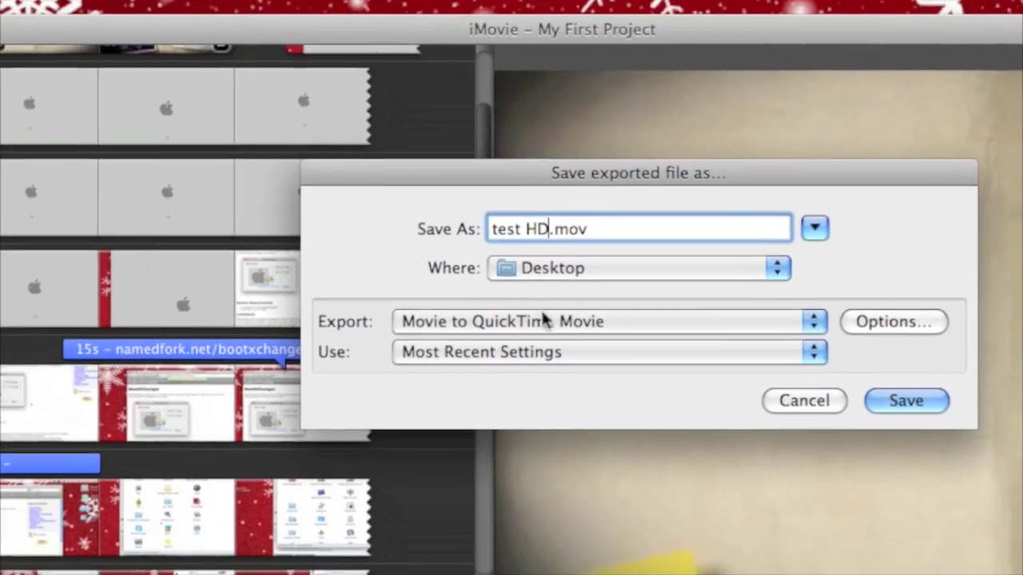
pyautogui.click(579, 376)
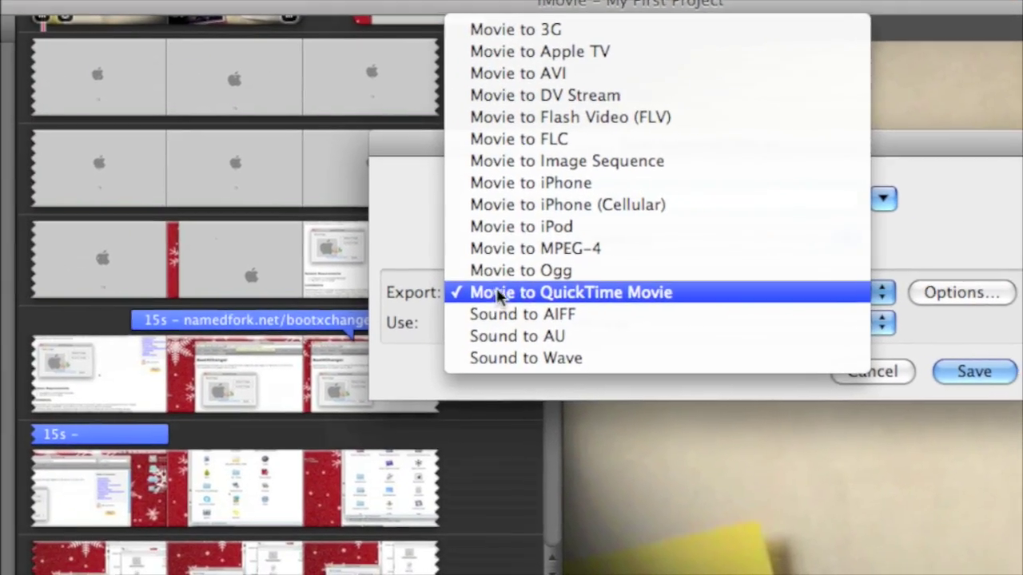
pyautogui.click(516, 300)
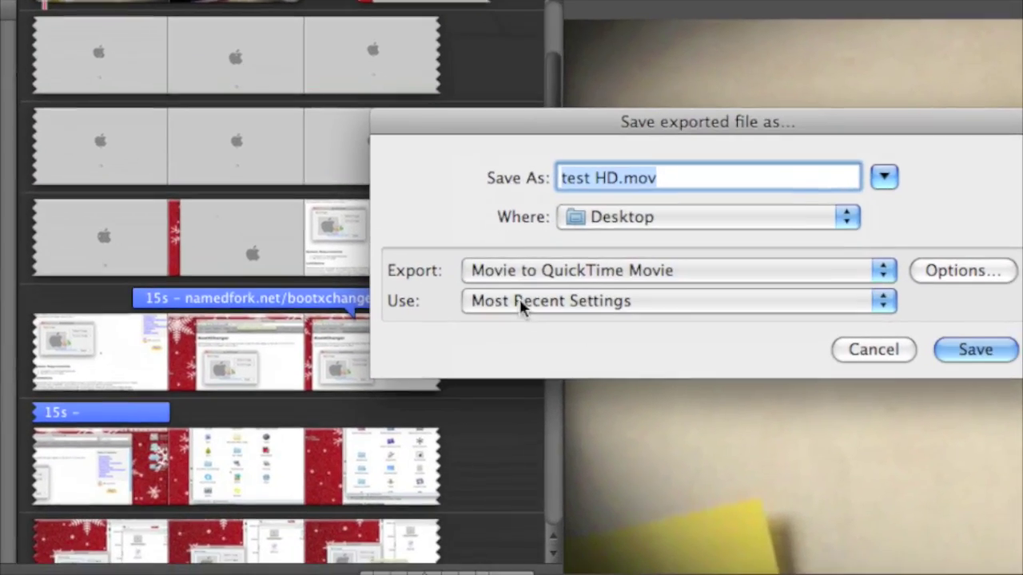
pyautogui.click(520, 307)
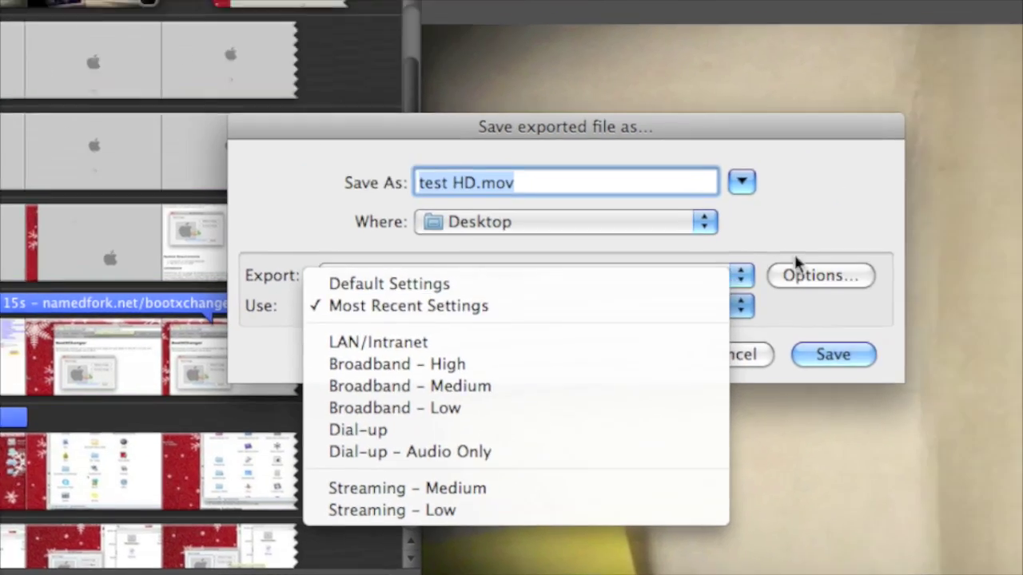
pyautogui.click(971, 257)
pyautogui.click(989, 264)
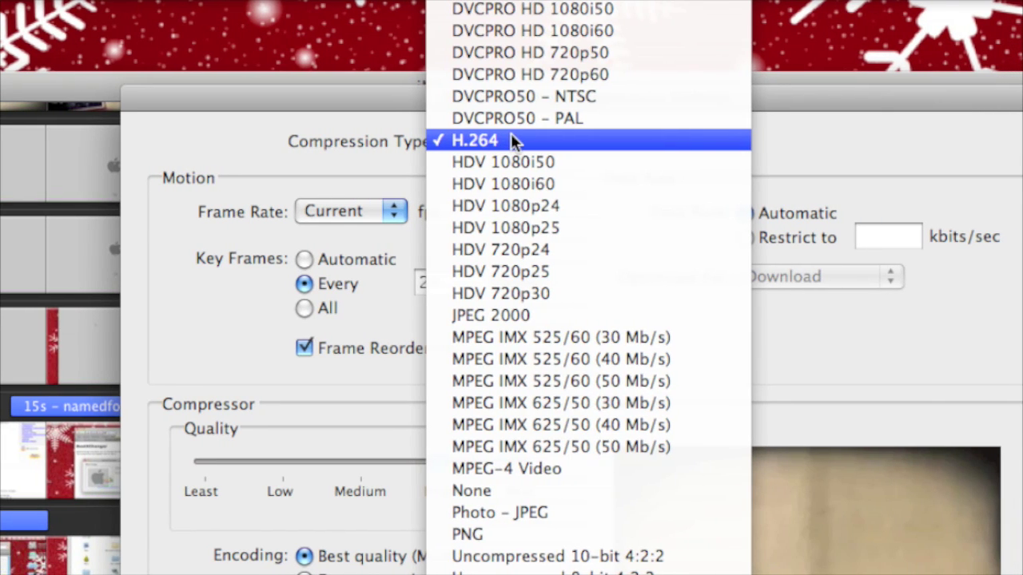
pyautogui.click(511, 141)
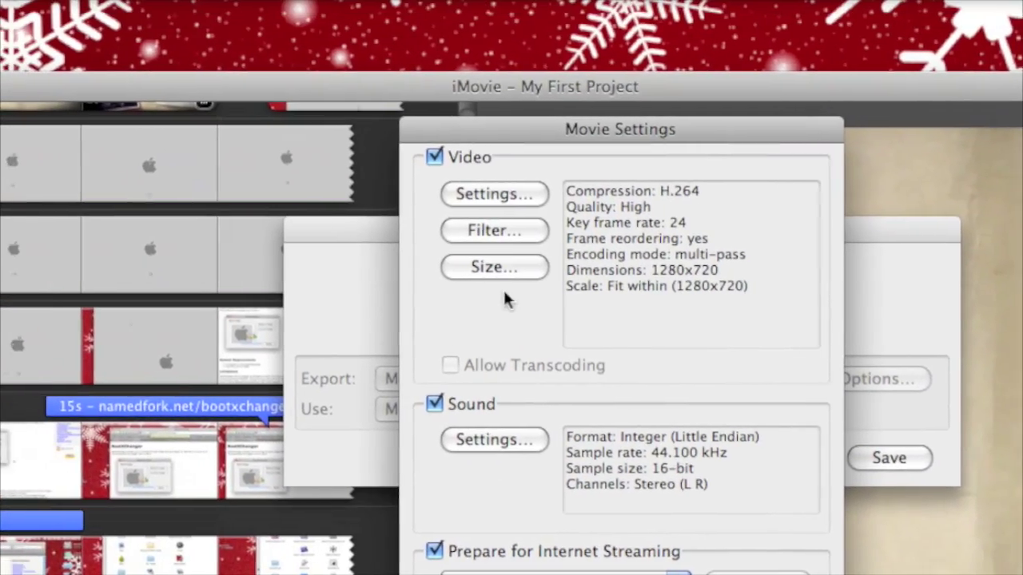
# In Export Size Settings, keep 1280 x 720 HD and preserve aspect ratio with Fit within dimensions.
pyautogui.click(512, 266)
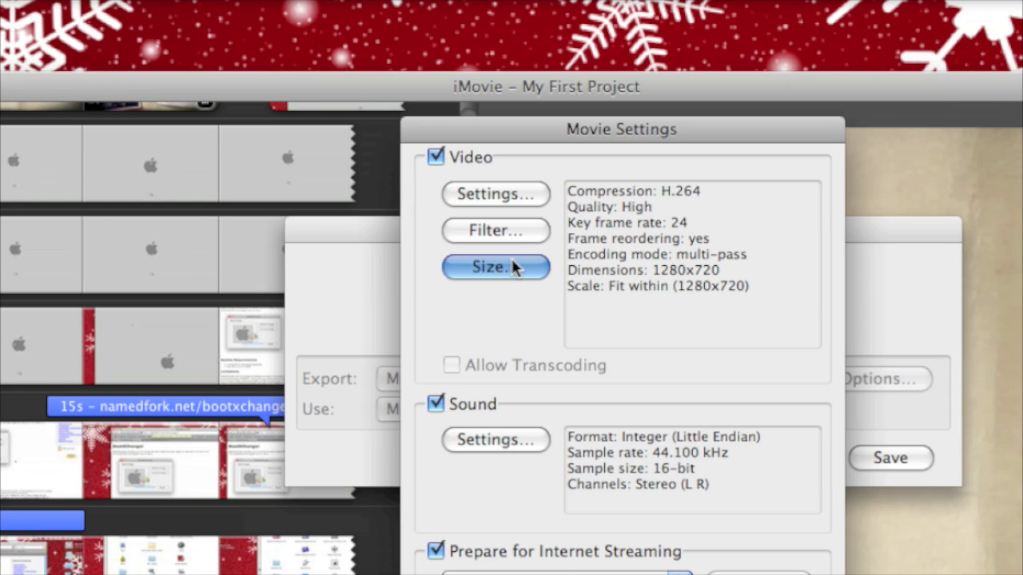
pyautogui.click(511, 234)
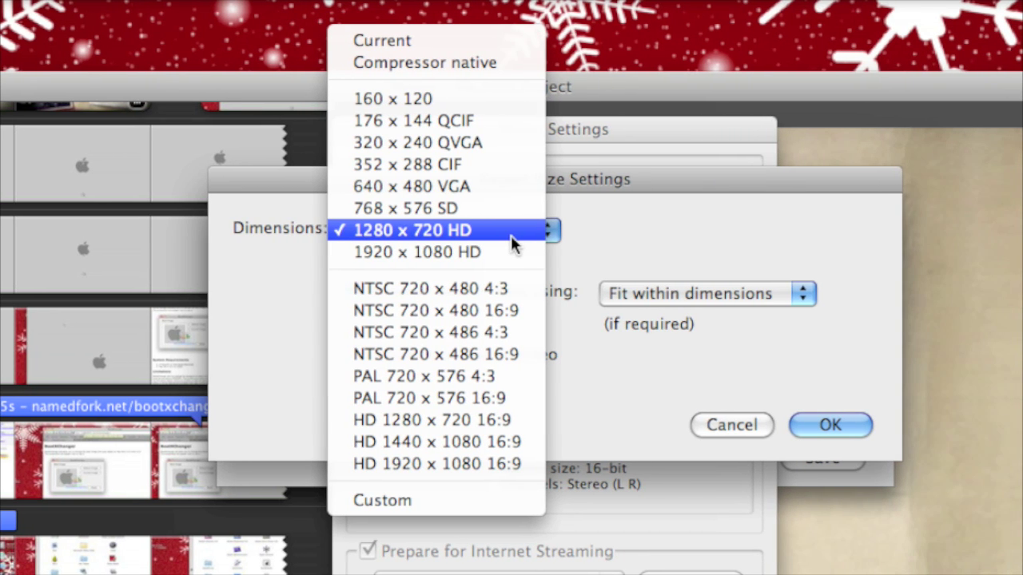
pyautogui.click(512, 236)
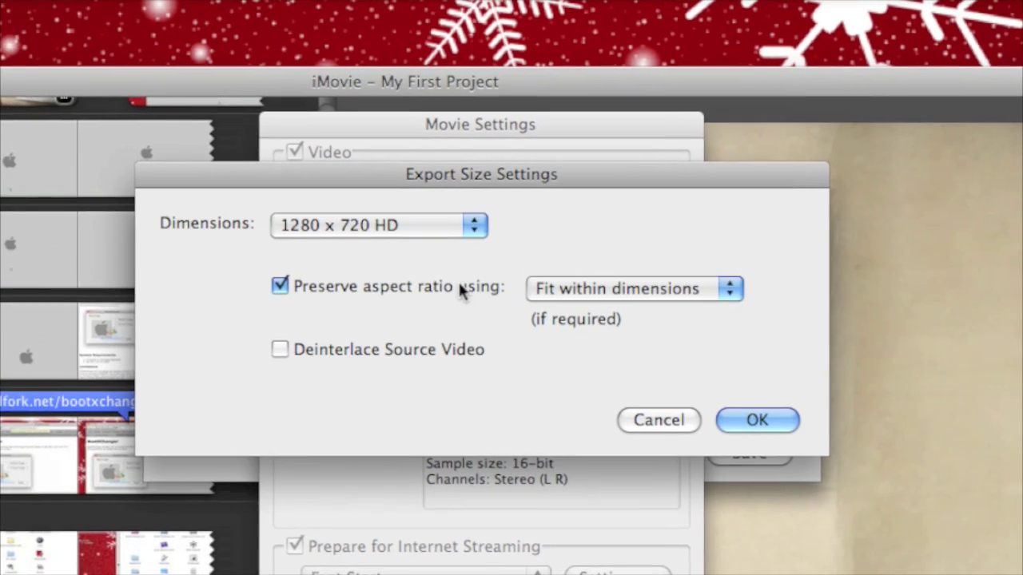
pyautogui.click(691, 290)
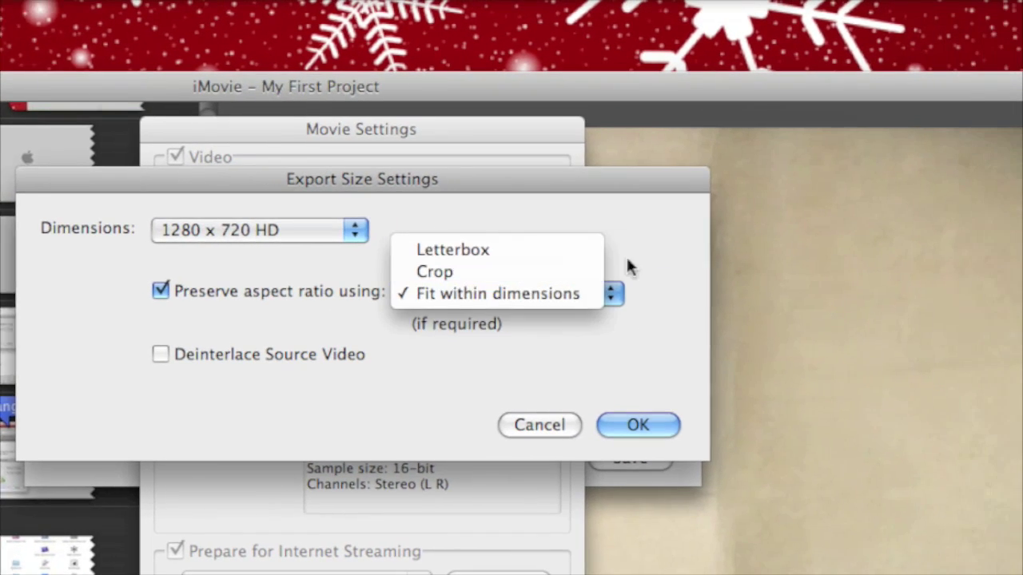
pyautogui.click(682, 277)
pyautogui.click(521, 292)
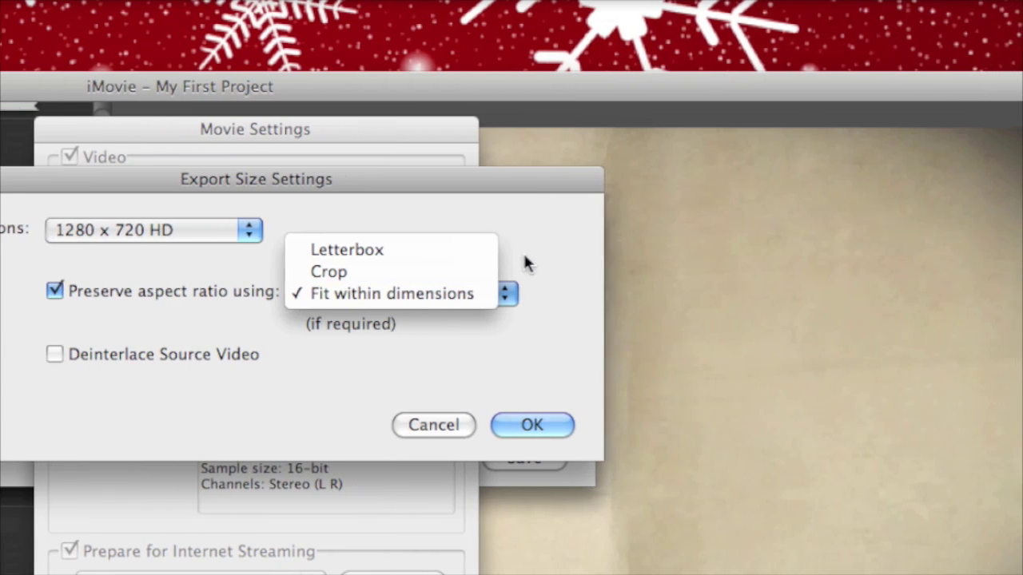
pyautogui.click(499, 297)
pyautogui.click(521, 292)
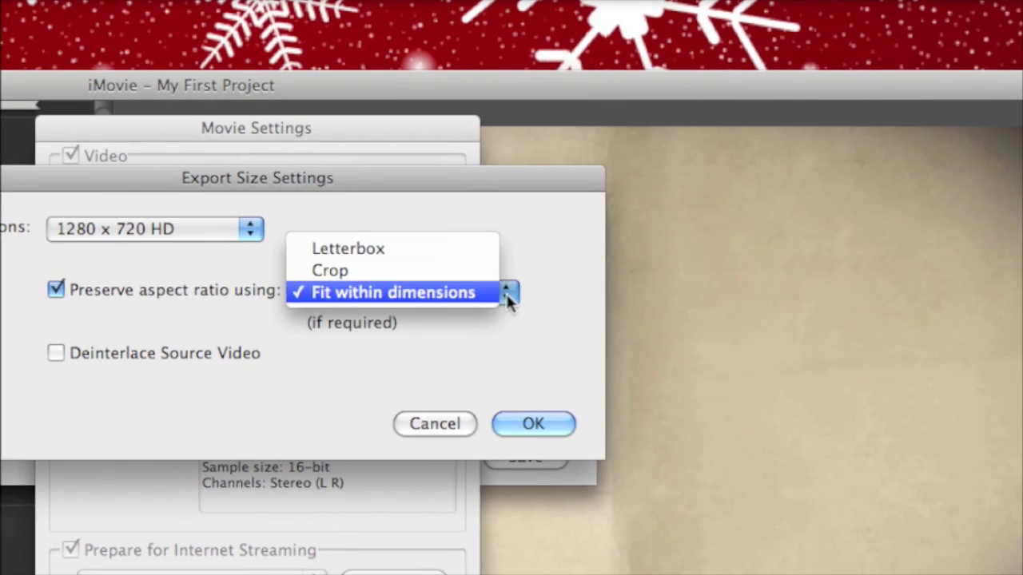
pyautogui.click(521, 302)
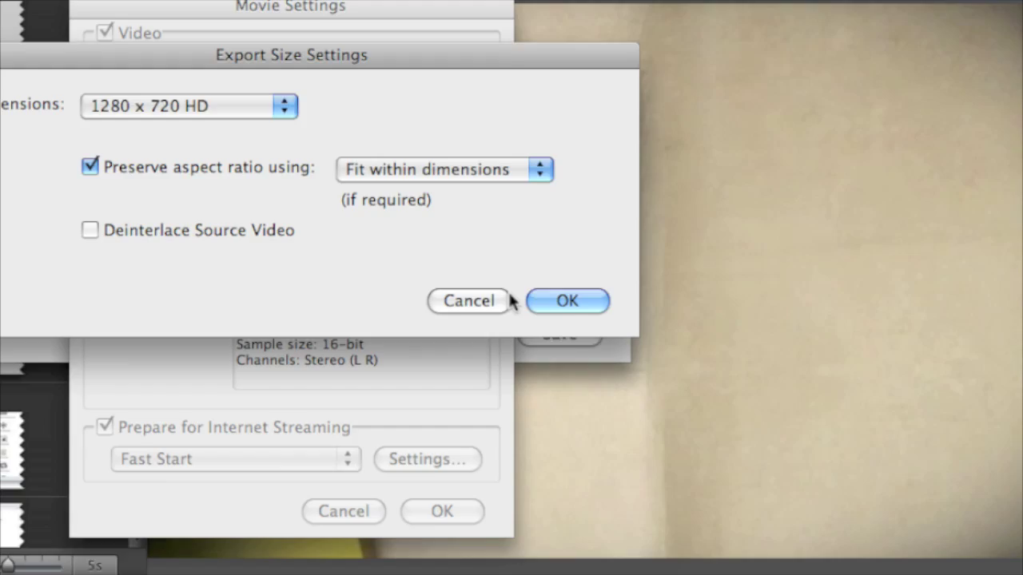
# Accept the 1280 x 720 export size and the H.264 movie settings.
pyautogui.click(531, 297)
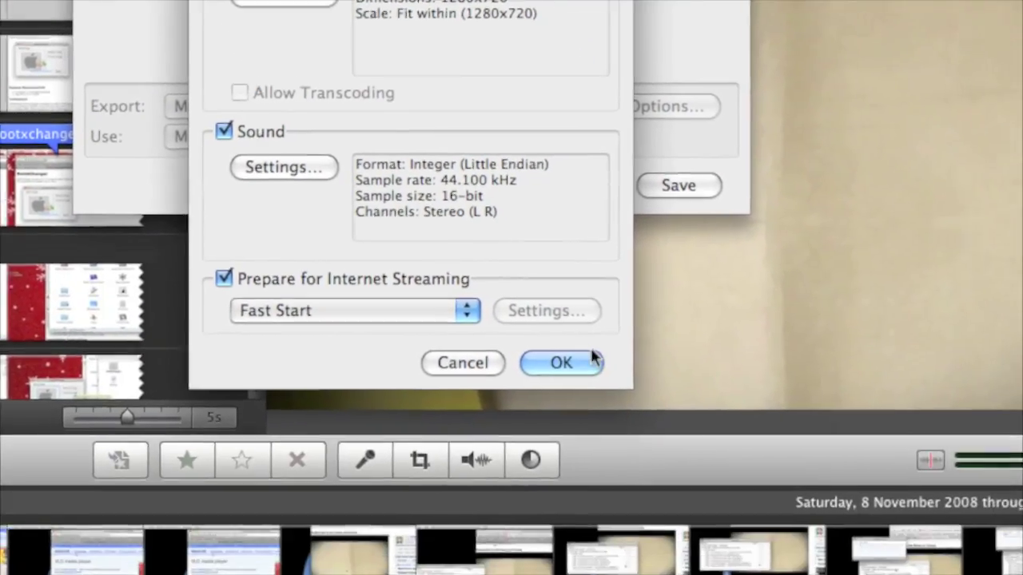
pyautogui.click(707, 479)
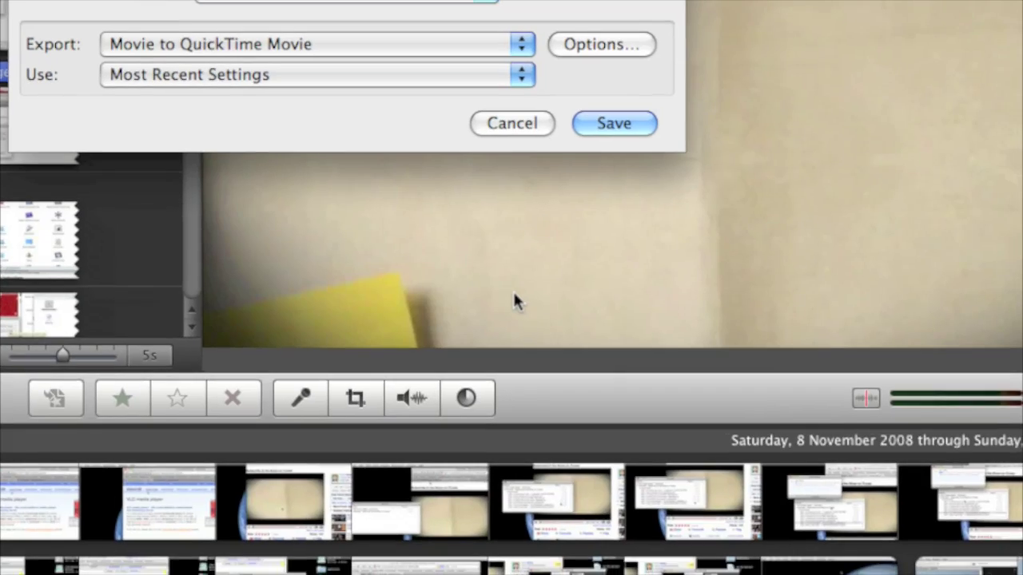